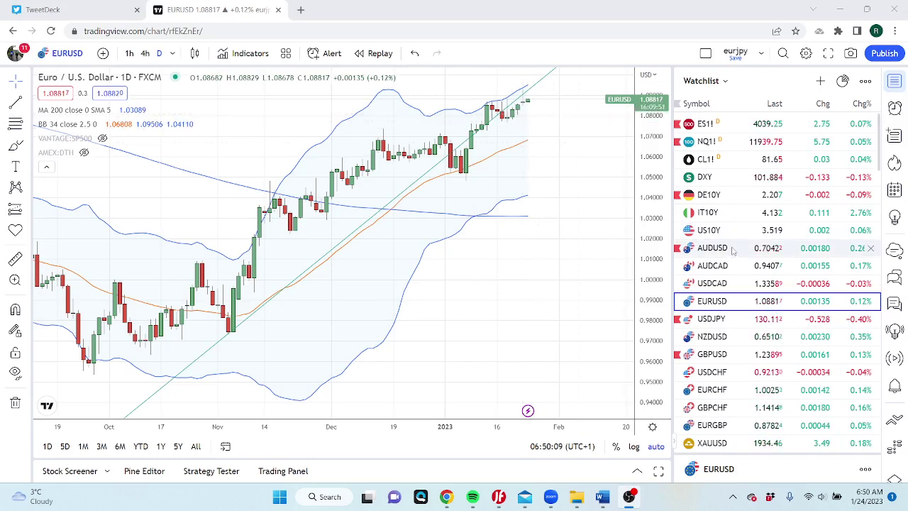
Step: Load the daily S&P 500 E-mini futures (ES1!) chart from the watchlist
{"action": "scroll", "coordinate": [736, 257], "scroll_direction": "down", "scroll_amount": 2}
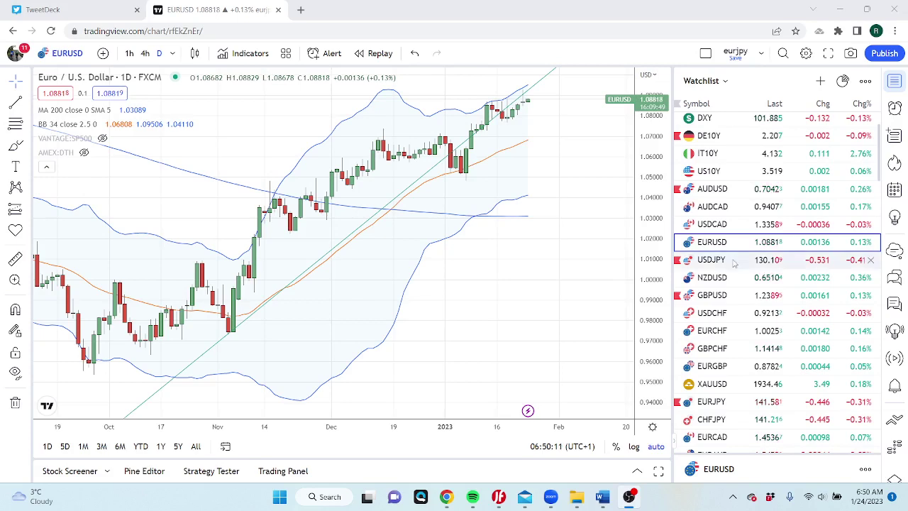
{"action": "scroll", "coordinate": [736, 257], "scroll_direction": "up", "scroll_amount": 2}
{"action": "left_click", "coordinate": [706, 124]}
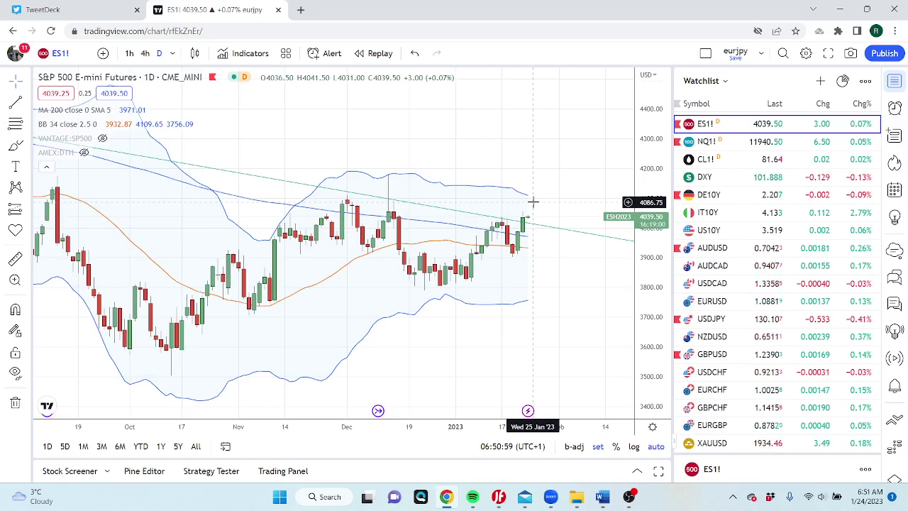
Step: Load the daily US 10-year Treasury yield (US10Y) chart from the watchlist
{"action": "left_click", "coordinate": [738, 230]}
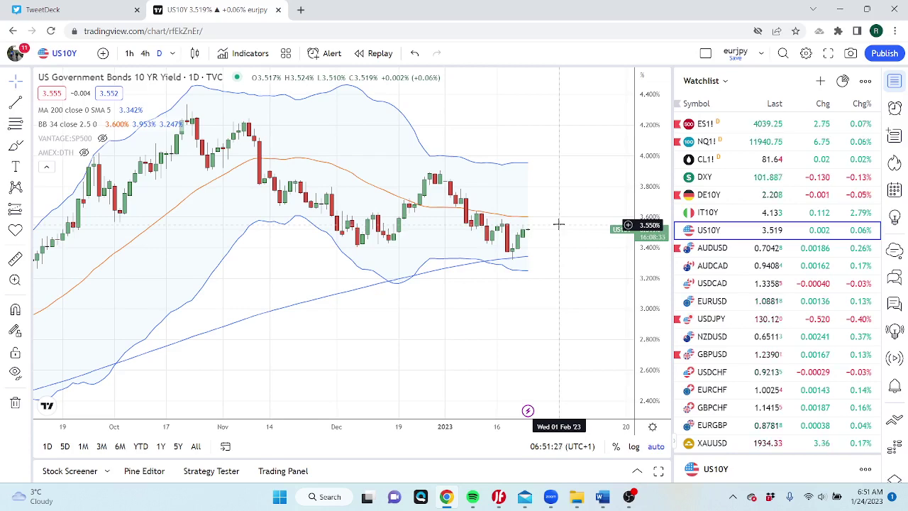
Step: Load the daily AUDUSD chart from the watchlist
{"action": "left_click", "coordinate": [707, 248]}
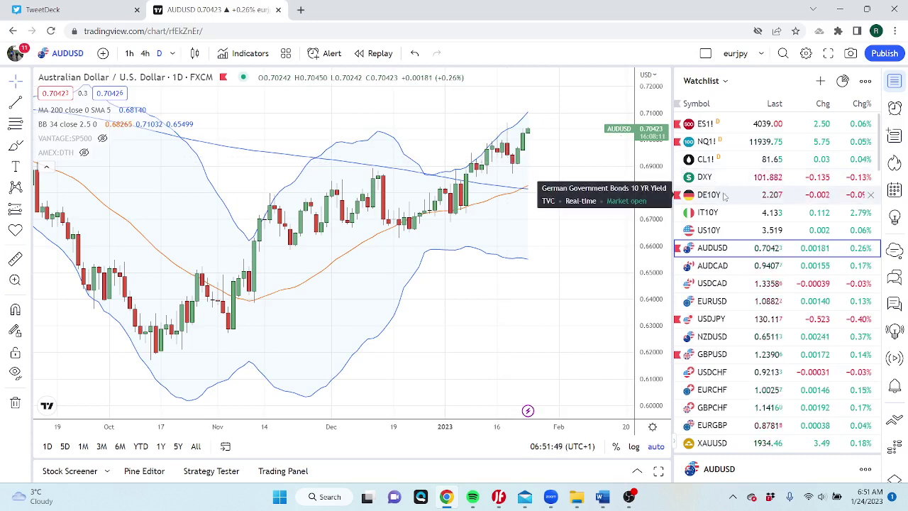
Step: Load the daily GBPUSD chart from the watchlist
{"action": "left_click", "coordinate": [722, 358]}
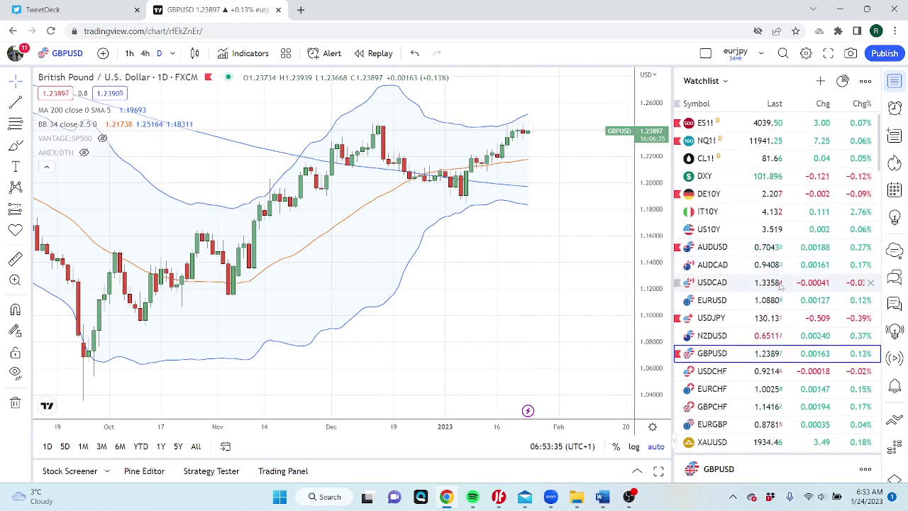
Step: Review EURCHF on the 1-hour timeframe, then return it to the daily timeframe
{"action": "scroll", "coordinate": [759, 325], "scroll_direction": "down", "scroll_amount": 1}
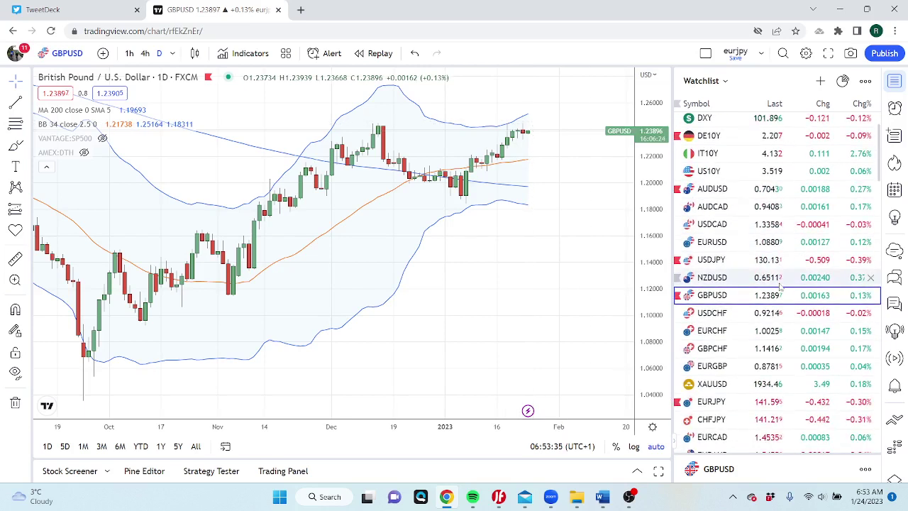
{"action": "left_click", "coordinate": [764, 332]}
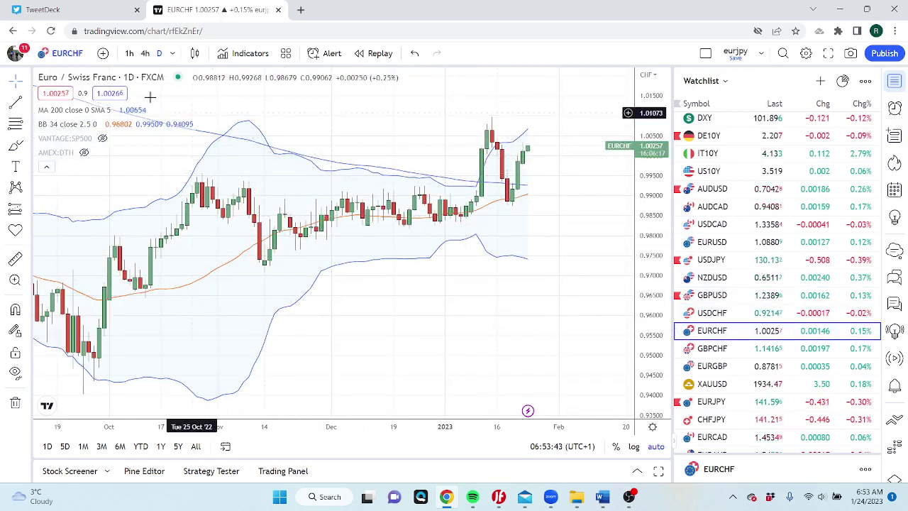
{"action": "left_click", "coordinate": [129, 53]}
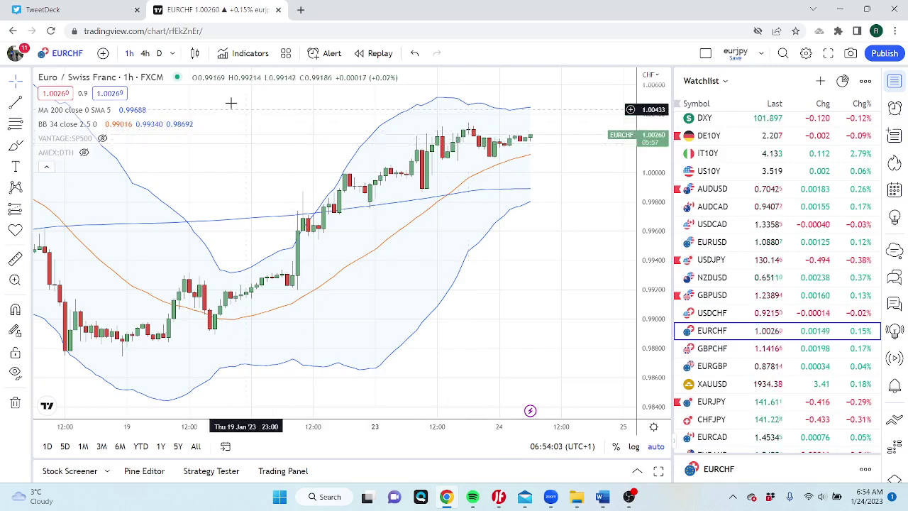
{"action": "left_click", "coordinate": [158, 55]}
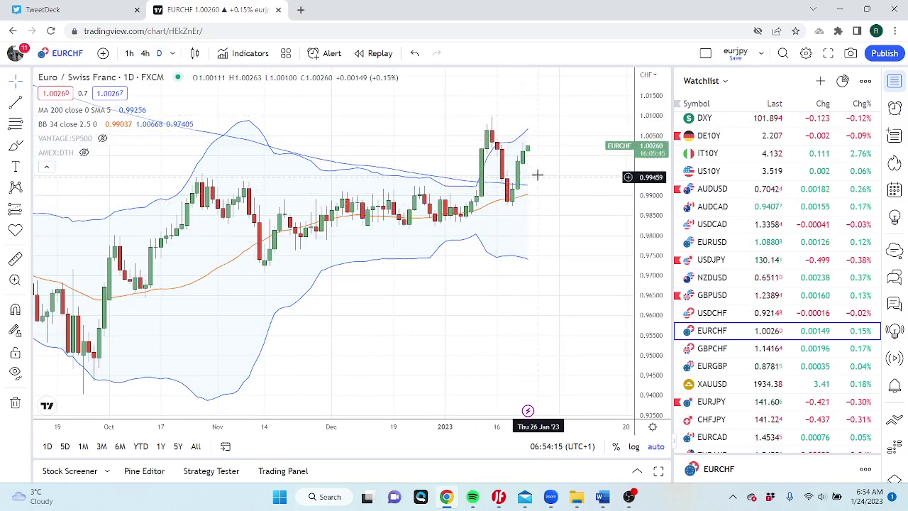
Step: Load the daily gold (XAUUSD) chart from the watchlist
{"action": "scroll", "coordinate": [300, 187], "scroll_direction": "down", "scroll_amount": 5}
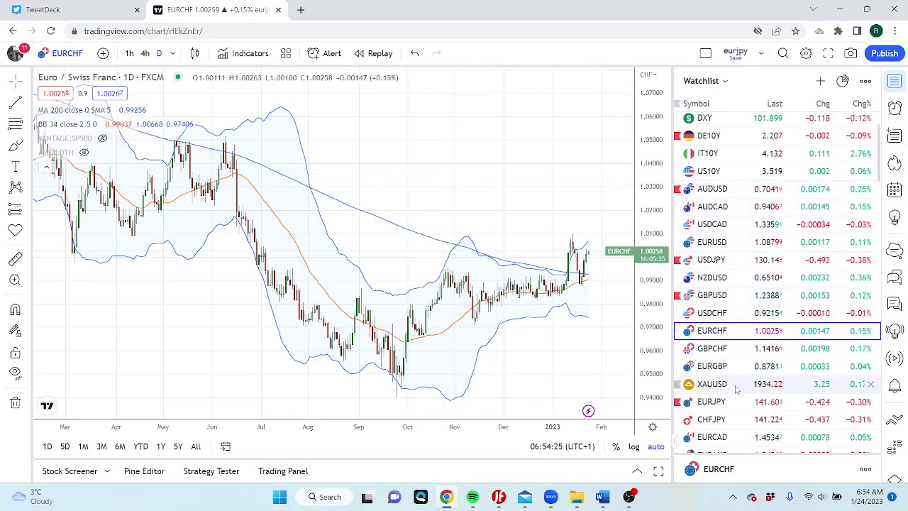
{"action": "left_click", "coordinate": [781, 384]}
{"action": "scroll", "coordinate": [505, 305], "scroll_direction": "up", "scroll_amount": 4}
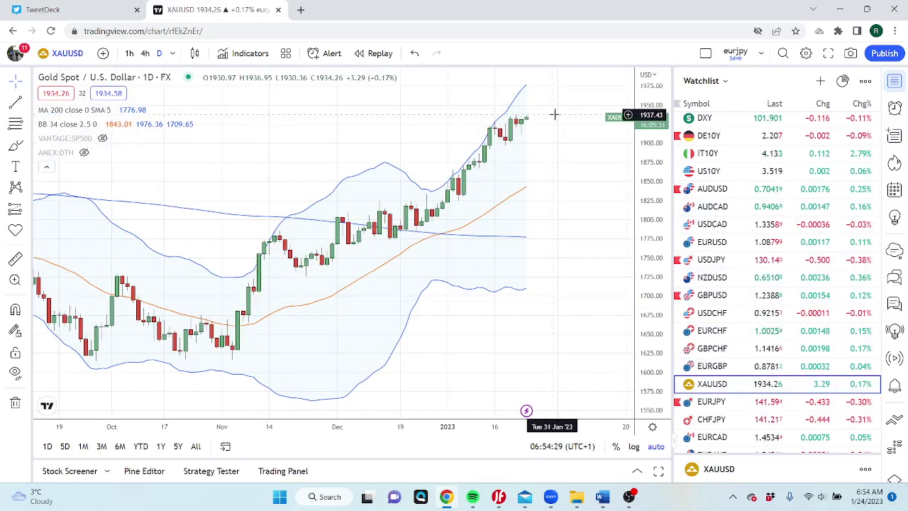
Step: Put the gold (XAUUSD) chart on the 4-hour timeframe
{"action": "left_click", "coordinate": [145, 54]}
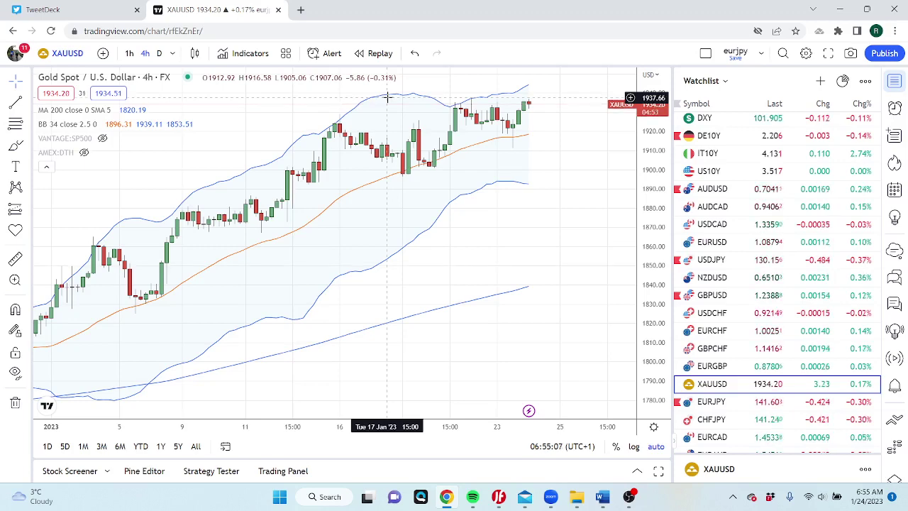
{"action": "scroll", "coordinate": [823, 259], "scroll_direction": "down", "scroll_amount": 3}
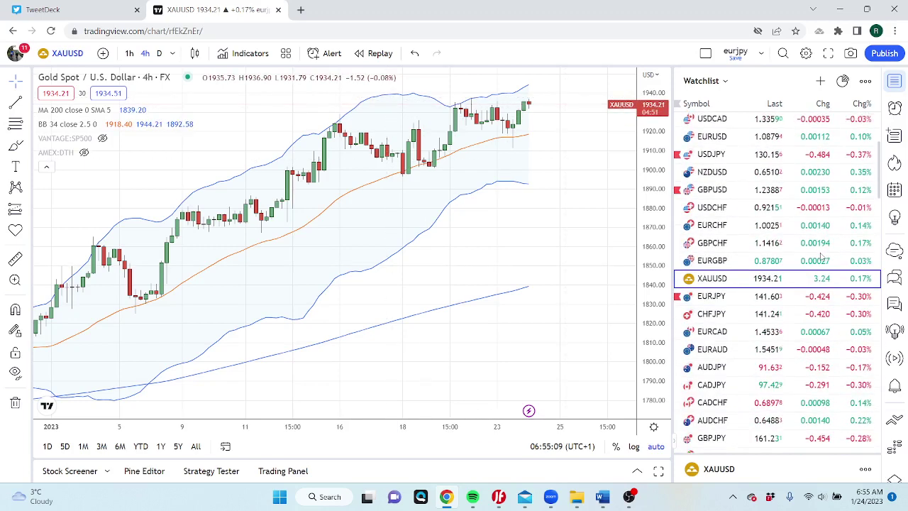
Step: Review AUDJPY on the daily timeframe, then load the daily NZDJPY chart
{"action": "left_click", "coordinate": [727, 355]}
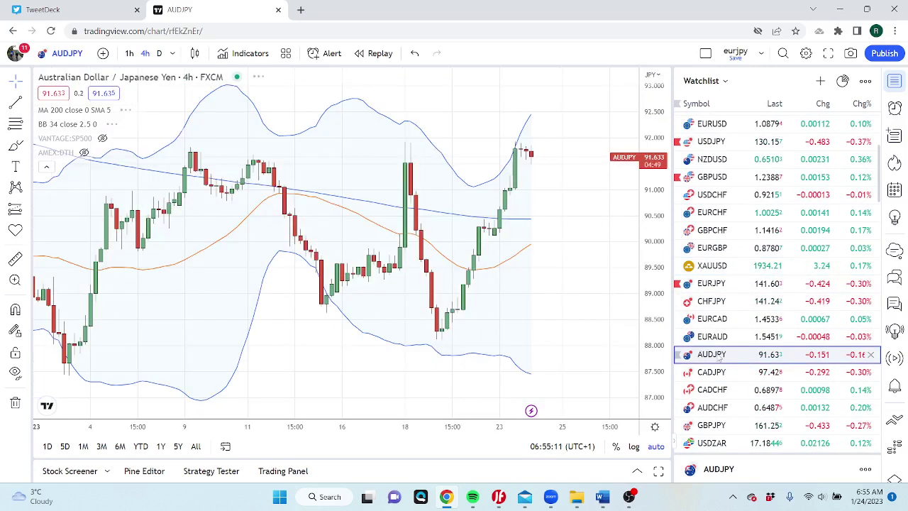
{"action": "left_click", "coordinate": [159, 54]}
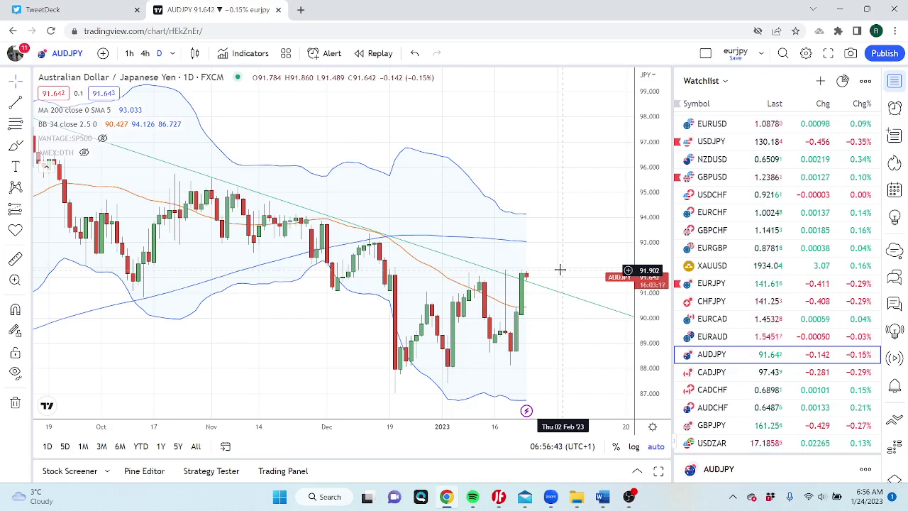
{"action": "scroll", "coordinate": [785, 343], "scroll_direction": "down", "scroll_amount": 1}
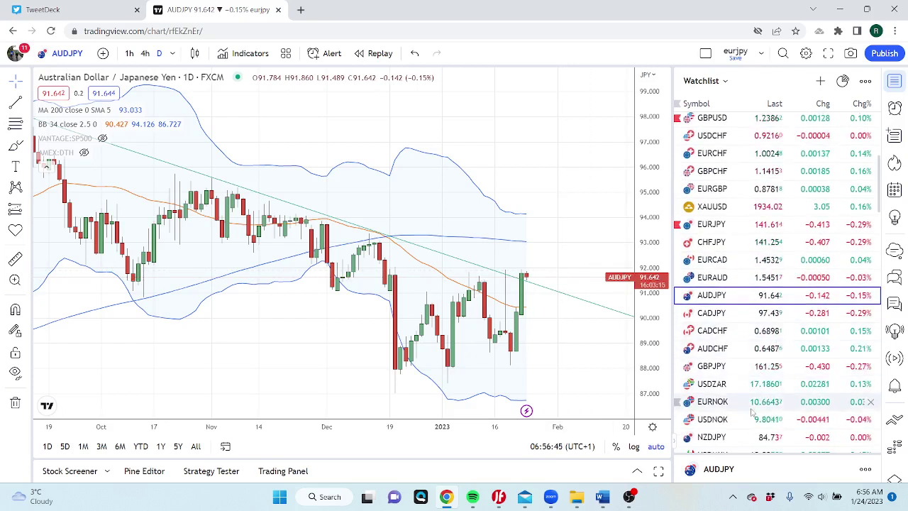
{"action": "left_click", "coordinate": [734, 440]}
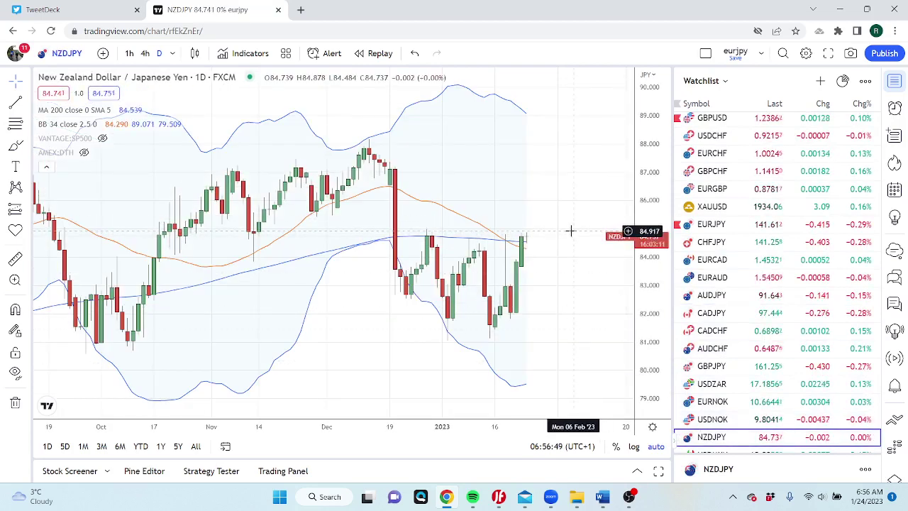
Step: Load the daily GBPJPY chart, then move on to the daily USDCNH chart
{"action": "left_click", "coordinate": [724, 367]}
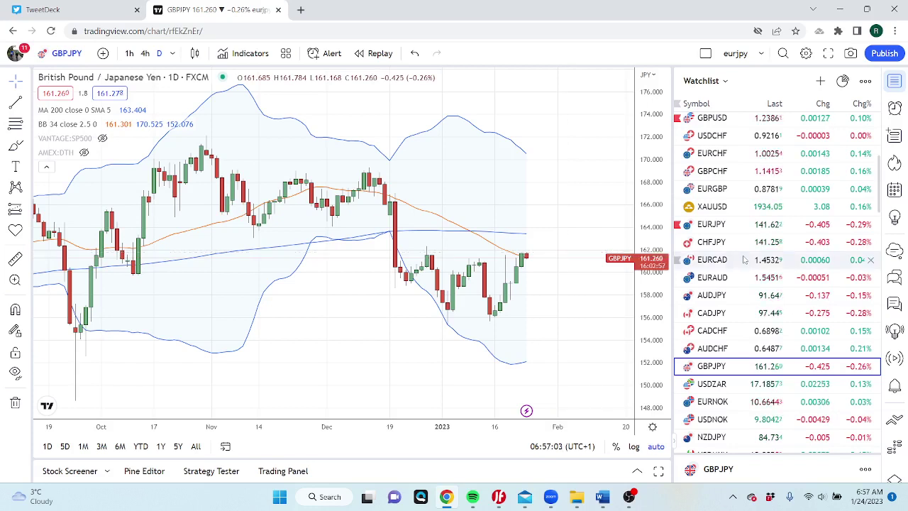
{"action": "scroll", "coordinate": [744, 260], "scroll_direction": "down", "scroll_amount": 1}
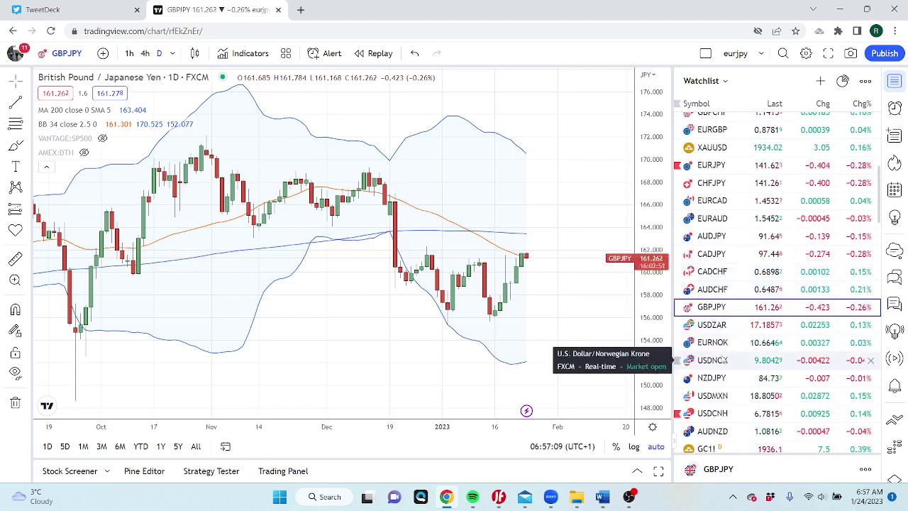
{"action": "left_click", "coordinate": [716, 413]}
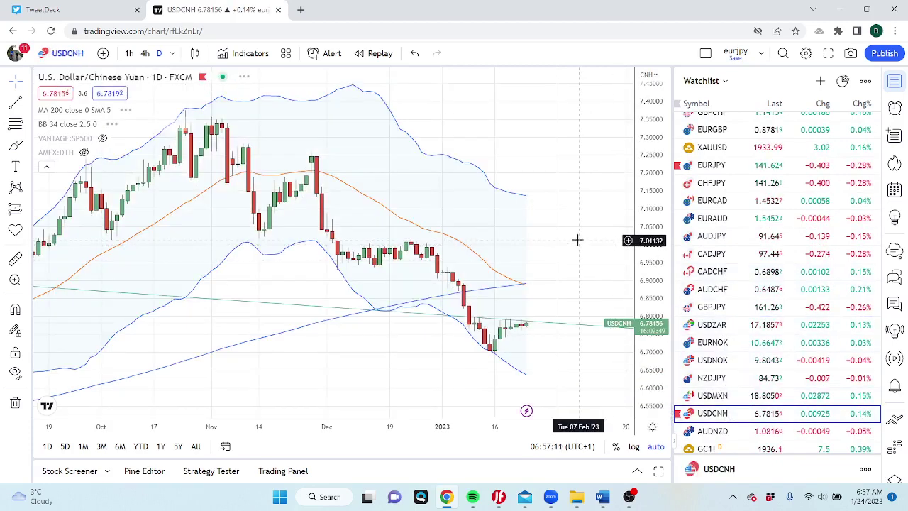
Step: Review USDCNH on the 4-hour timeframe, then step the watchlist up to USDMXN
{"action": "left_click", "coordinate": [145, 53]}
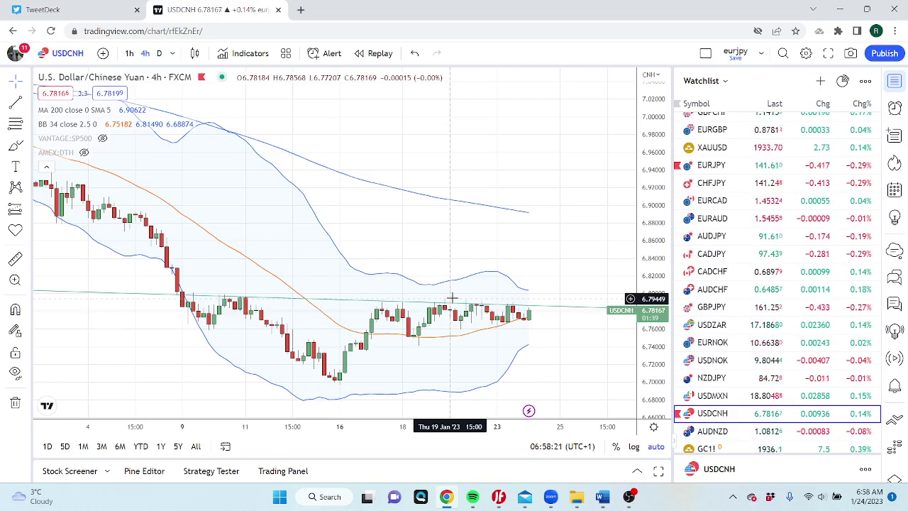
{"action": "key", "text": "Up"}
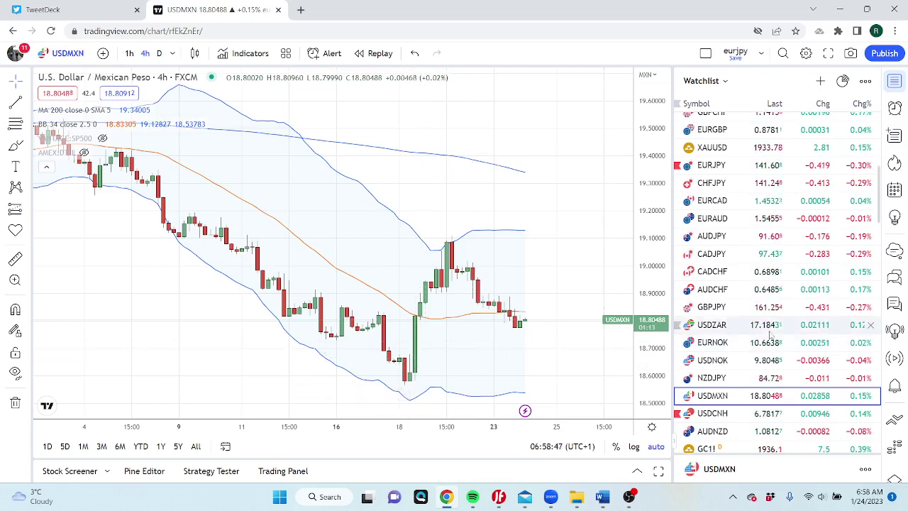
Step: Load the 4-hour ETHUSD chart from the watchlist and browse the remaining symbols
{"action": "scroll", "coordinate": [772, 336], "scroll_direction": "down", "scroll_amount": 2}
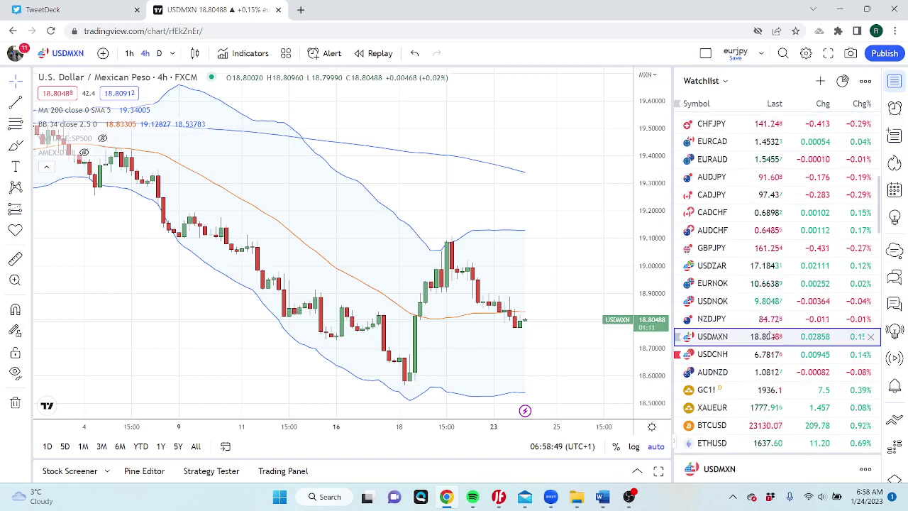
{"action": "scroll", "coordinate": [770, 337], "scroll_direction": "down", "scroll_amount": 2}
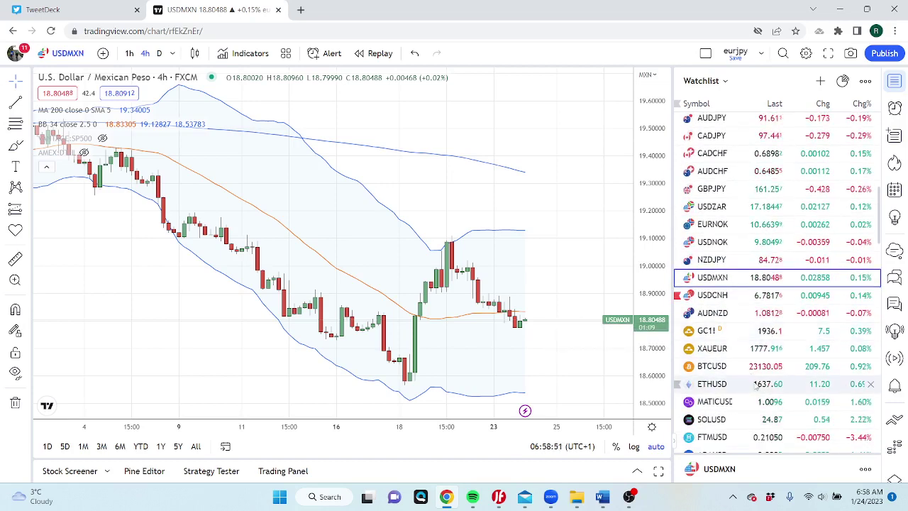
{"action": "left_click", "coordinate": [756, 384]}
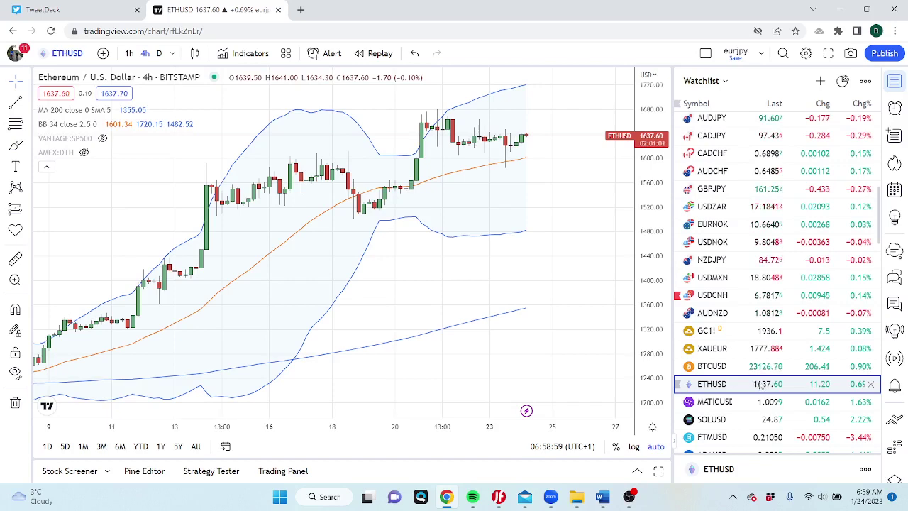
{"action": "scroll", "coordinate": [766, 376], "scroll_direction": "down", "scroll_amount": 3}
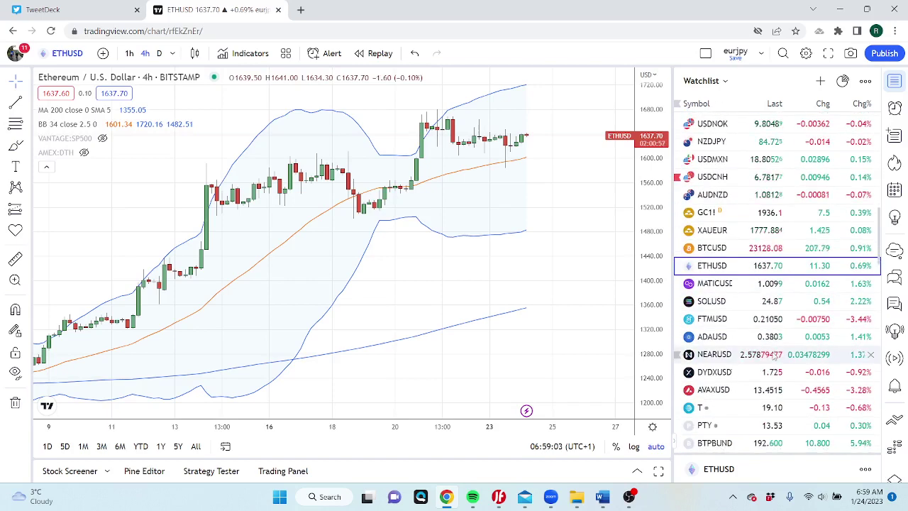
{"action": "scroll", "coordinate": [775, 357], "scroll_direction": "up", "scroll_amount": 10}
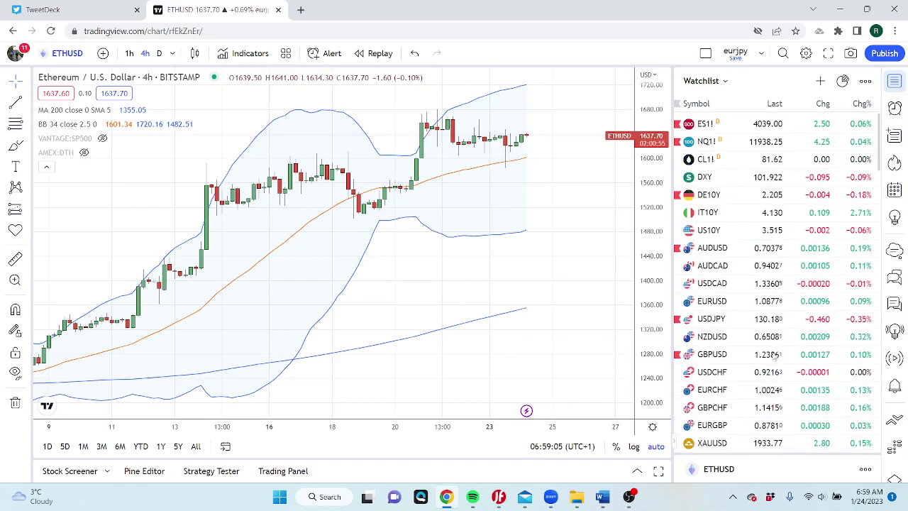
{"action": "scroll", "coordinate": [774, 357], "scroll_direction": "down", "scroll_amount": 15}
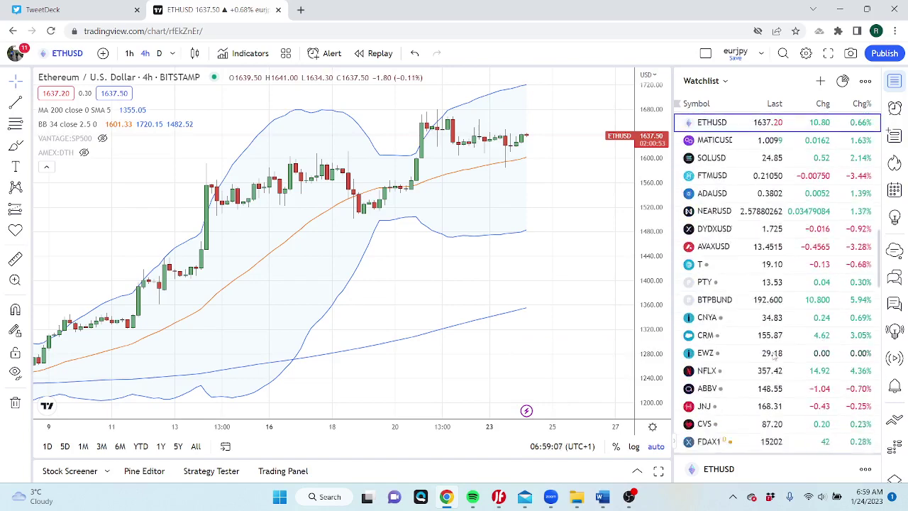
{"action": "scroll", "coordinate": [775, 357], "scroll_direction": "down", "scroll_amount": 4}
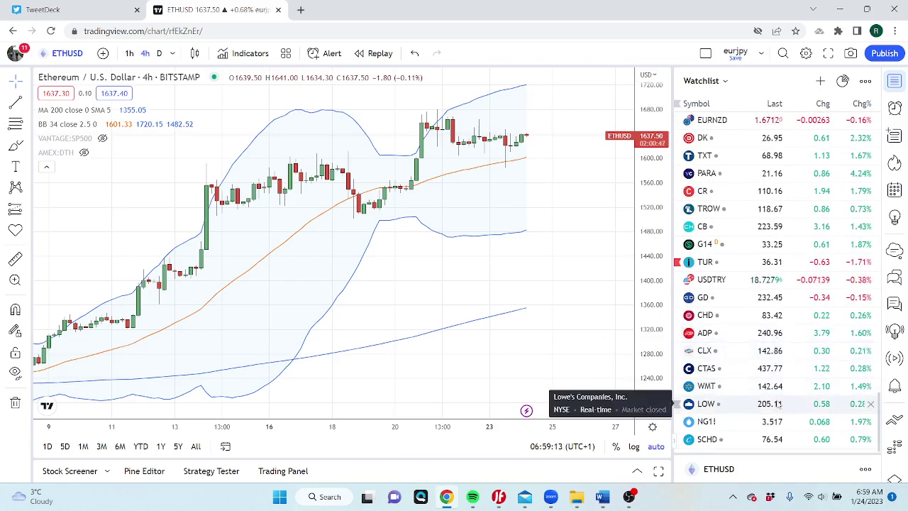
{"action": "scroll", "coordinate": [779, 403], "scroll_direction": "up", "scroll_amount": 4}
{"action": "scroll", "coordinate": [778, 403], "scroll_direction": "up", "scroll_amount": 4}
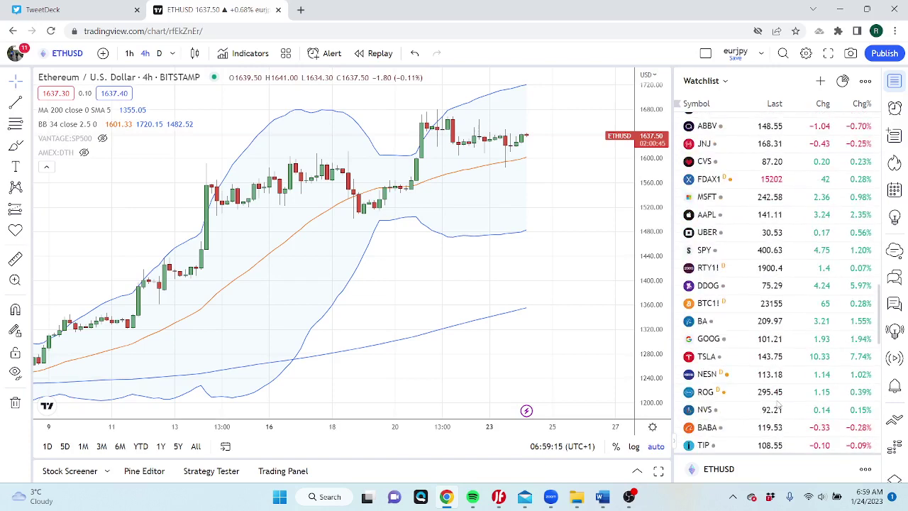
{"action": "scroll", "coordinate": [778, 403], "scroll_direction": "up", "scroll_amount": 4}
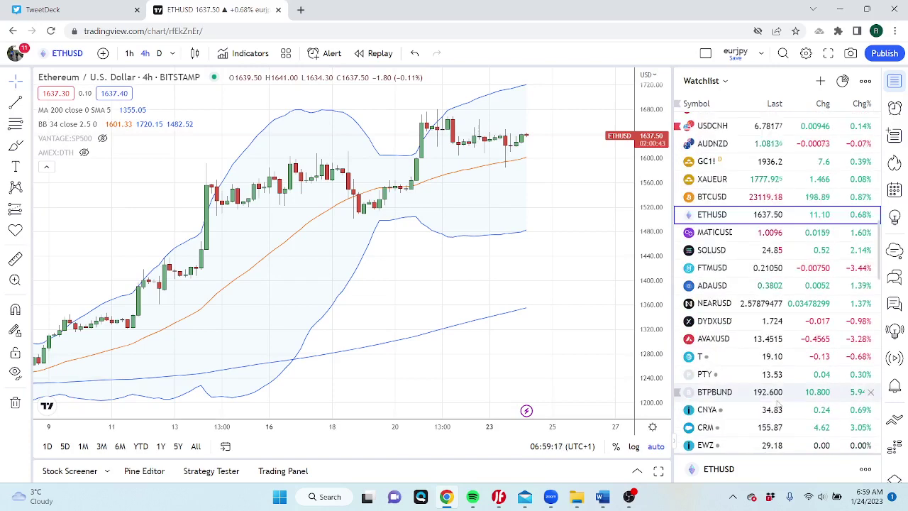
Step: Search for 'NG' and load the NGSUSD natural gas chart from EASYMARKETS
{"action": "left_click", "coordinate": [71, 58]}
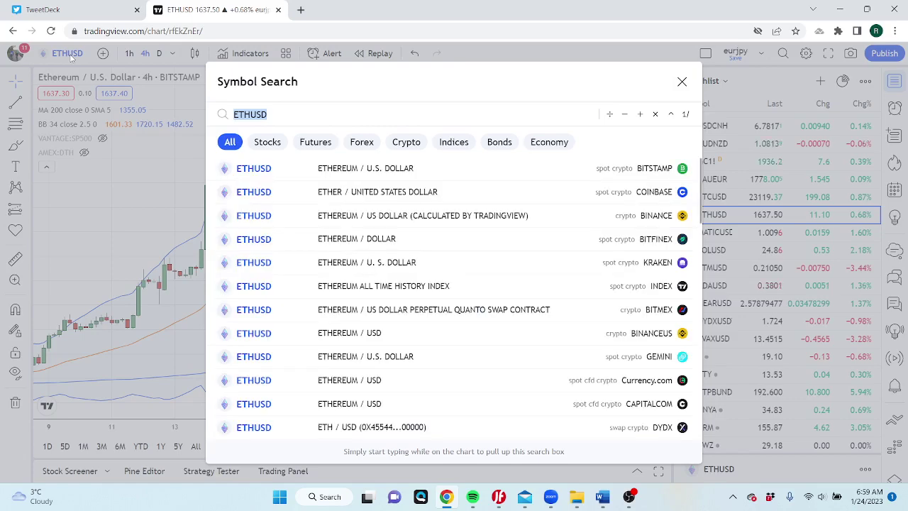
{"action": "type", "text": "NG"}
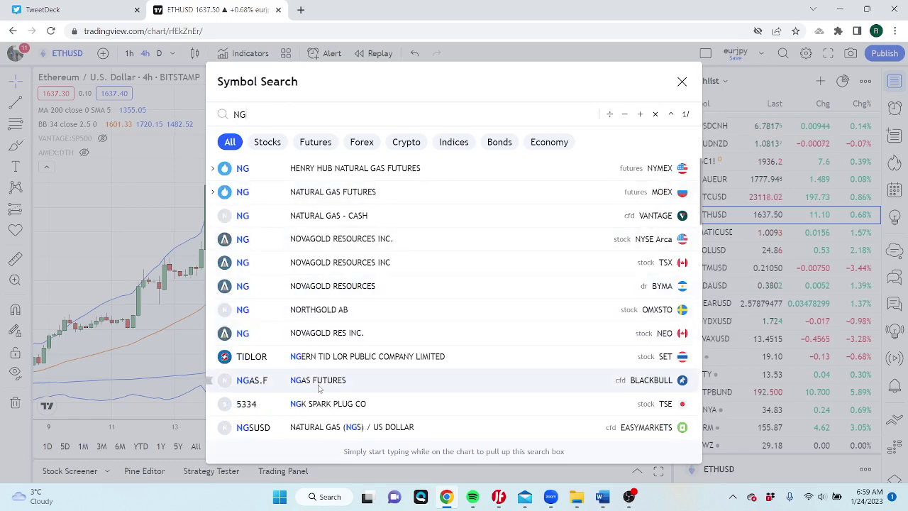
{"action": "left_click", "coordinate": [323, 427]}
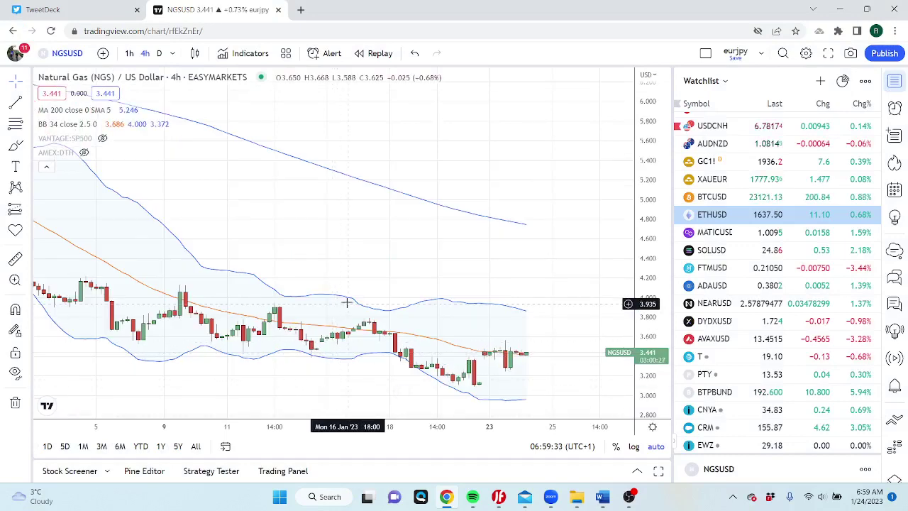
Step: Change the NGSUSD chart interval from 4-hour to daily (D)
{"action": "left_click", "coordinate": [159, 54]}
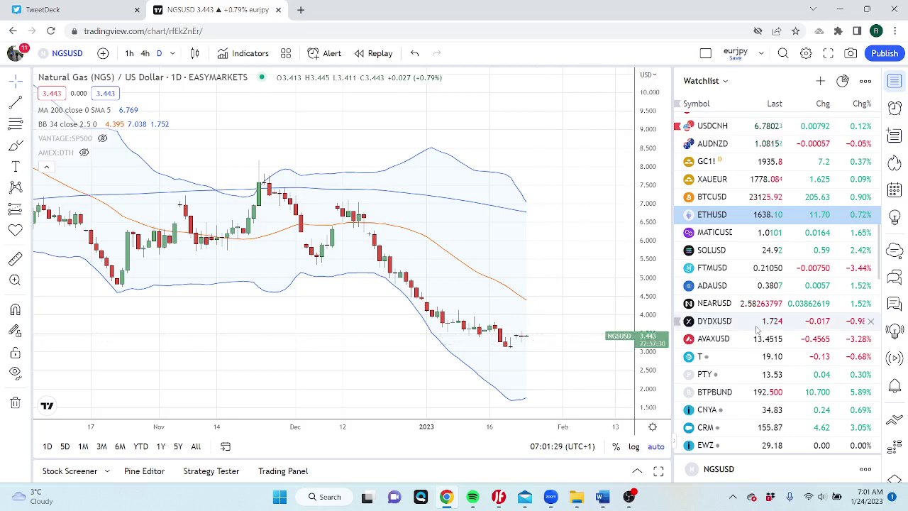
Step: Load GBPUSD from the top of the watchlist onto the daily chart
{"action": "scroll", "coordinate": [762, 323], "scroll_direction": "up", "scroll_amount": 3}
{"action": "scroll", "coordinate": [761, 324], "scroll_direction": "up", "scroll_amount": 3}
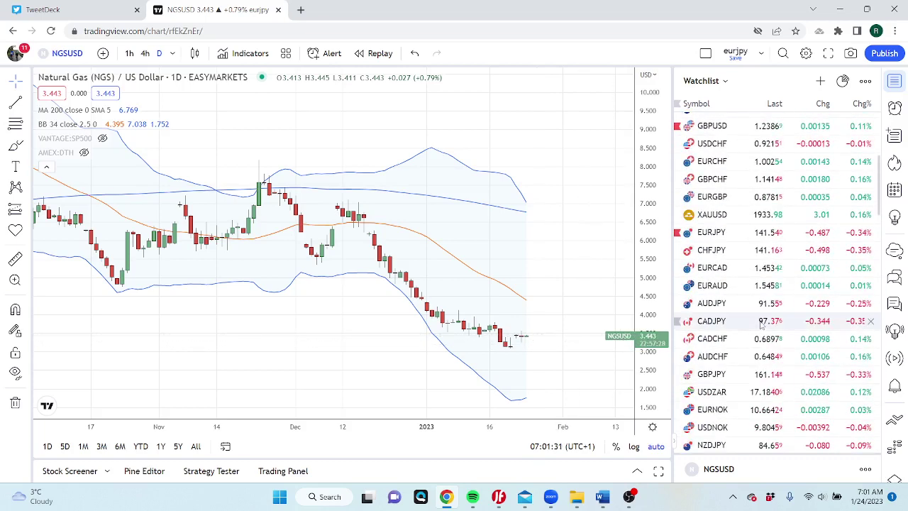
{"action": "left_click", "coordinate": [727, 130]}
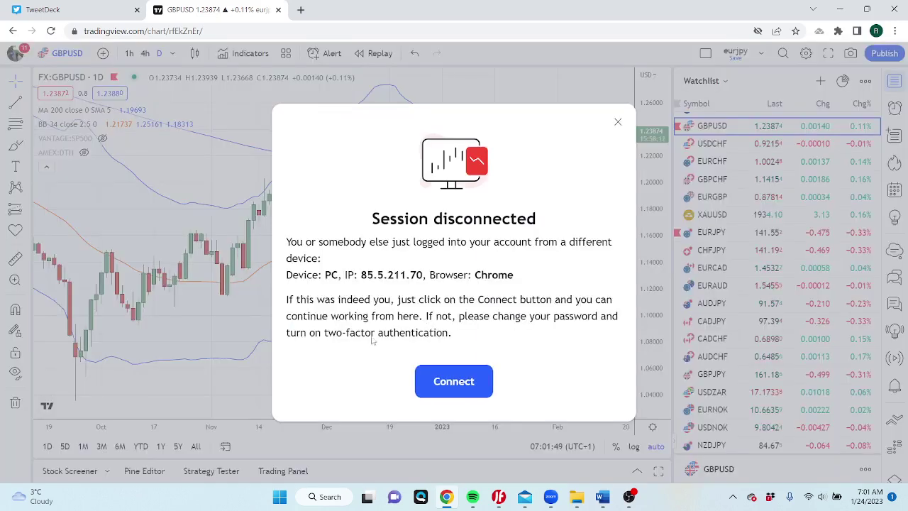
Step: Choose Connect in the Session disconnected notice to restore the GBPUSD daily chart
{"action": "left_click", "coordinate": [440, 381]}
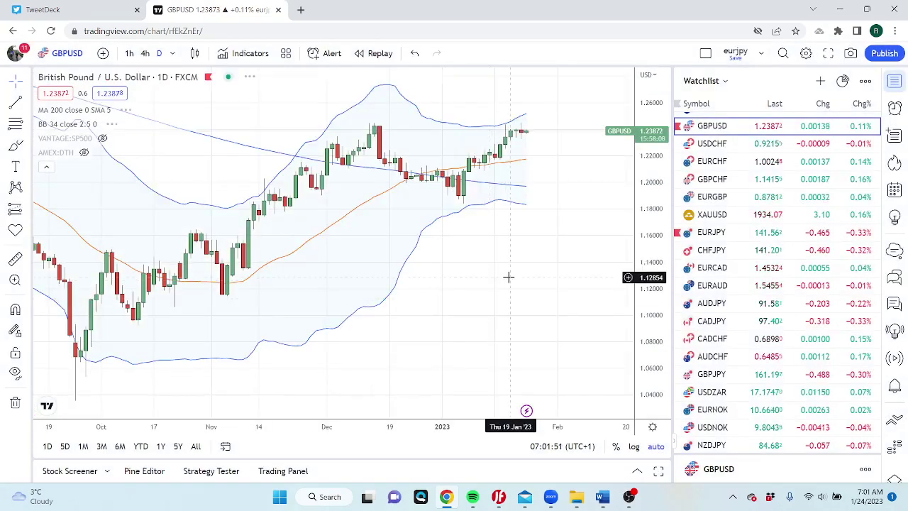